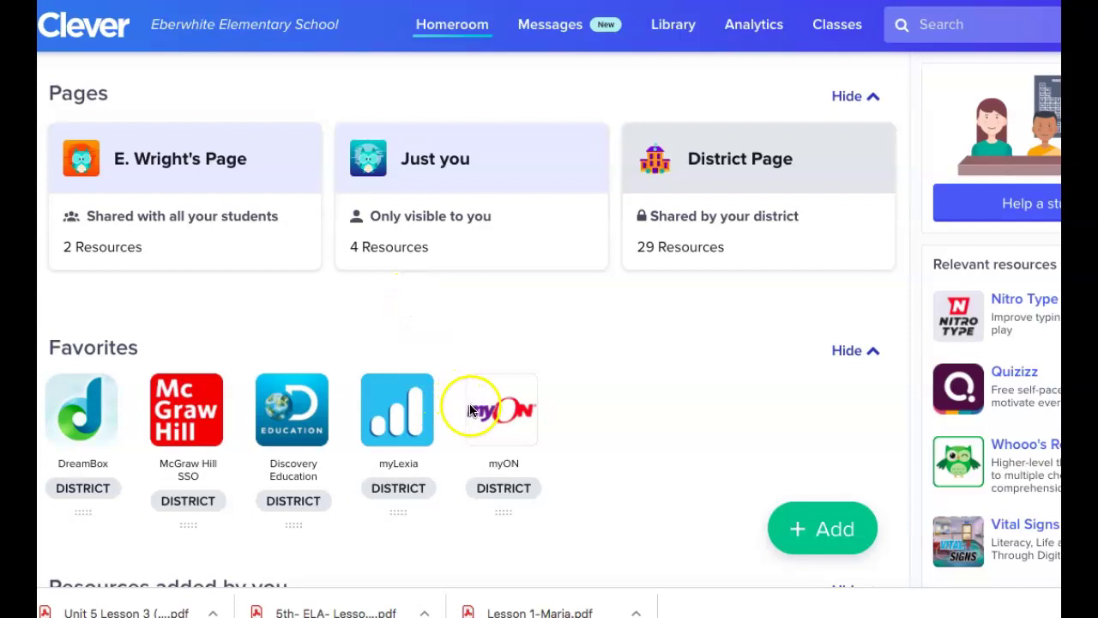
# Step: Launch myON from the favorites and open Classroom's Projects sub-tab to show My Projects
pyautogui.click(493, 417)
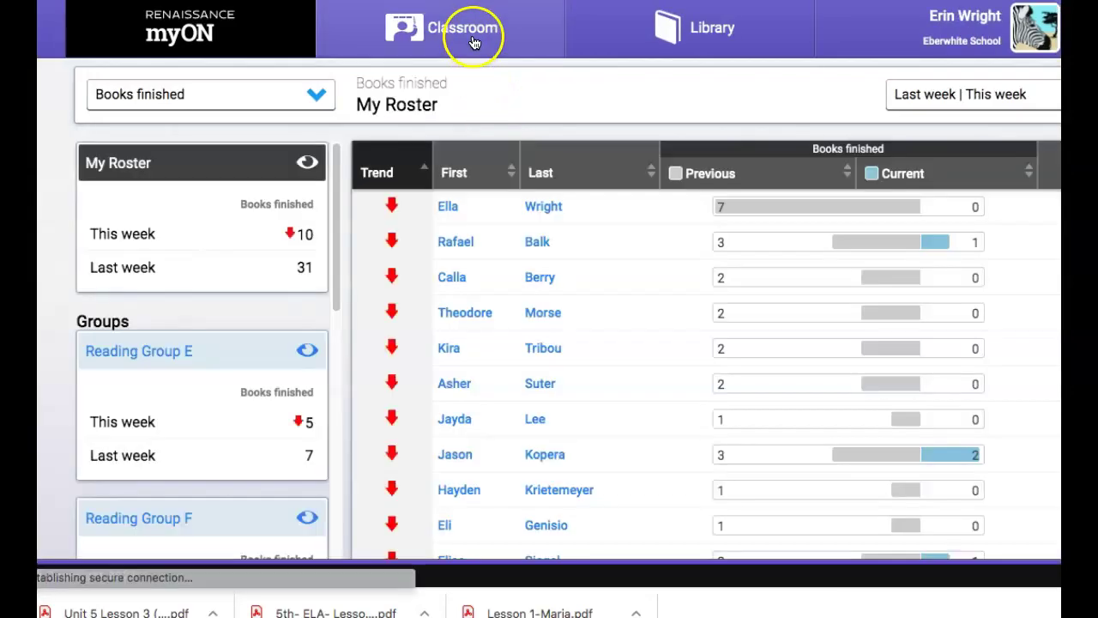
pyautogui.moveTo(474, 43)
pyautogui.click(544, 93)
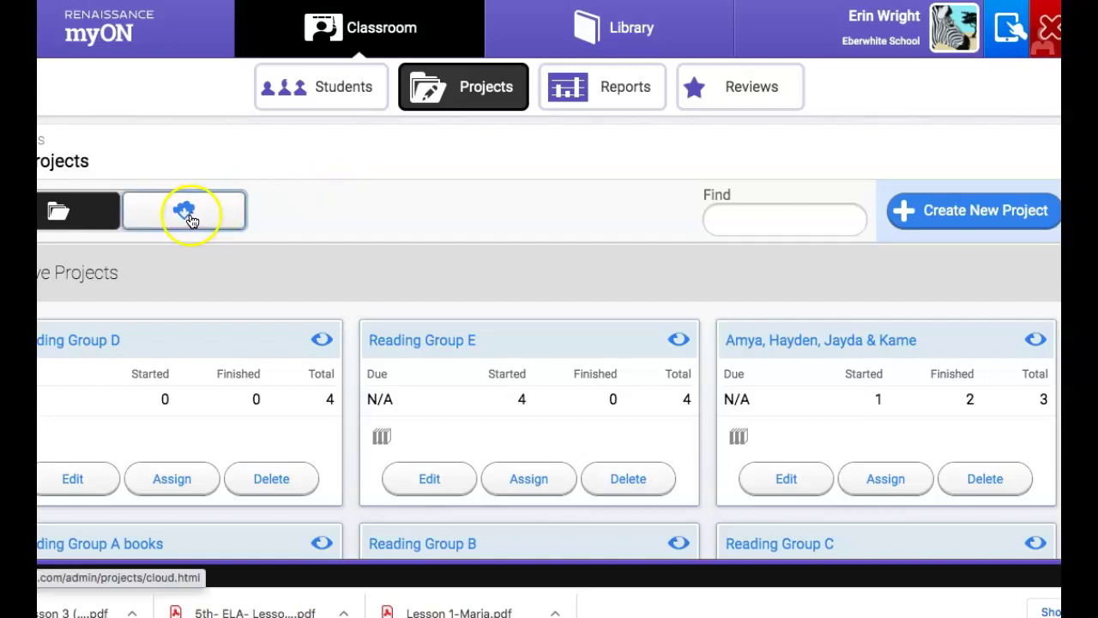
# Step: Search Community Projects for 'AAPS', returning 60 shared projects
pyautogui.click(188, 214)
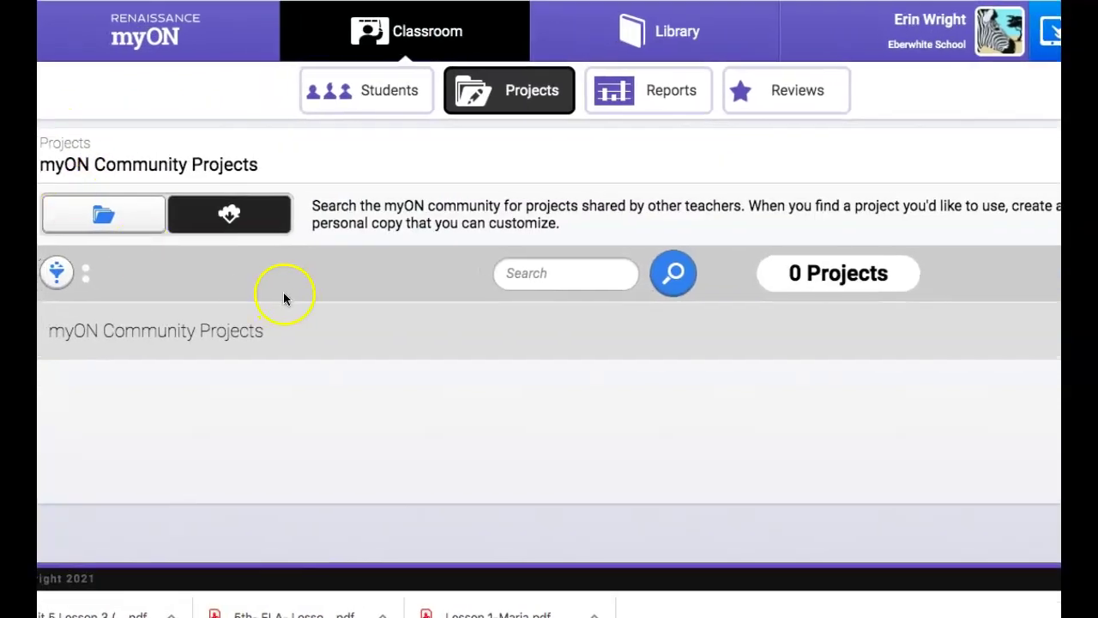
pyautogui.click(583, 277)
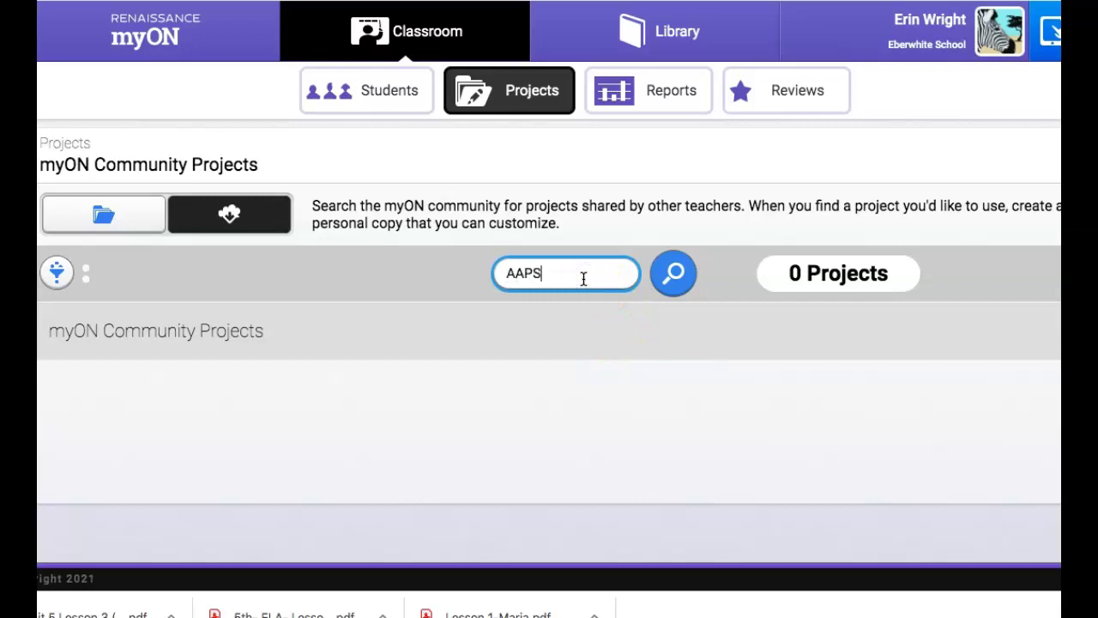
pyautogui.click(676, 275)
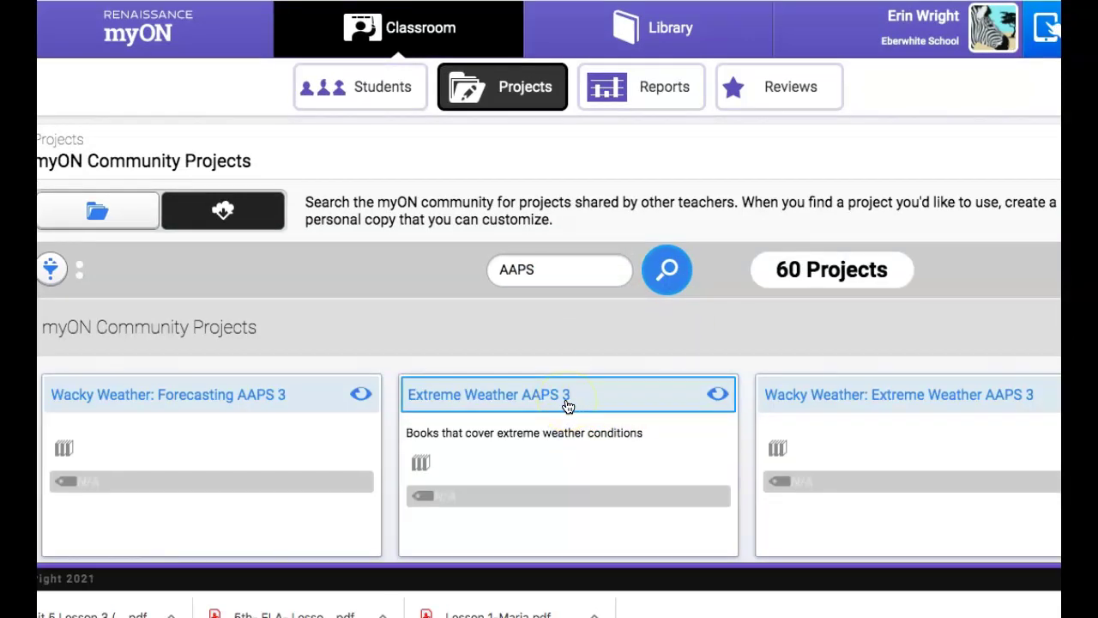
# Step: Scroll through the AAPS community results until the AAPS 5- ELA Post Test card appears
pyautogui.scroll(-3, 567, 405)
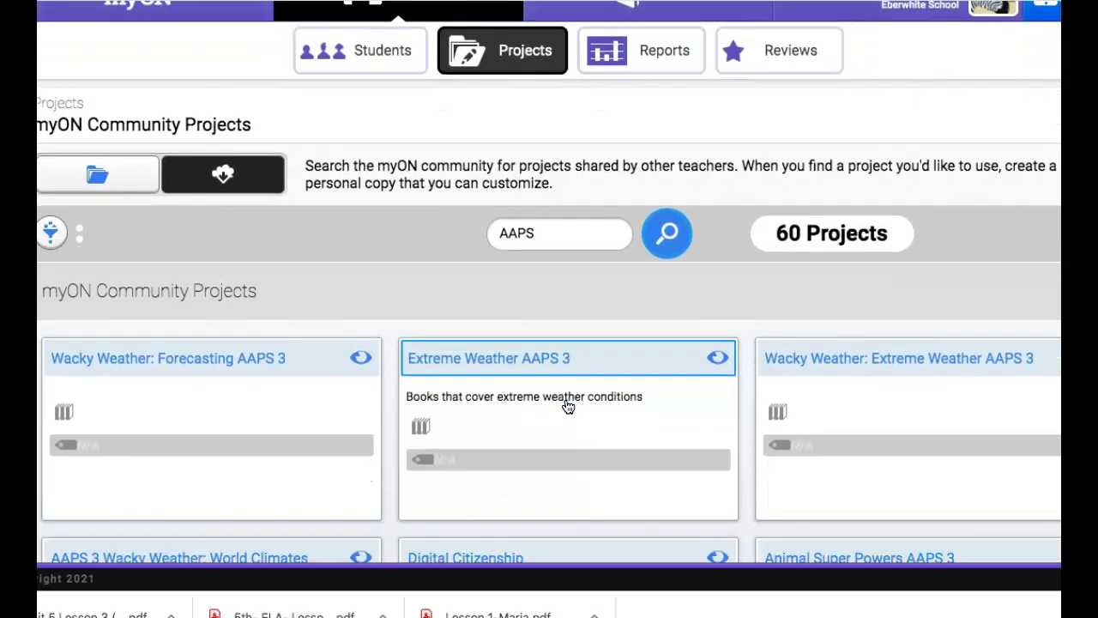
pyautogui.scroll(-3, 567, 406)
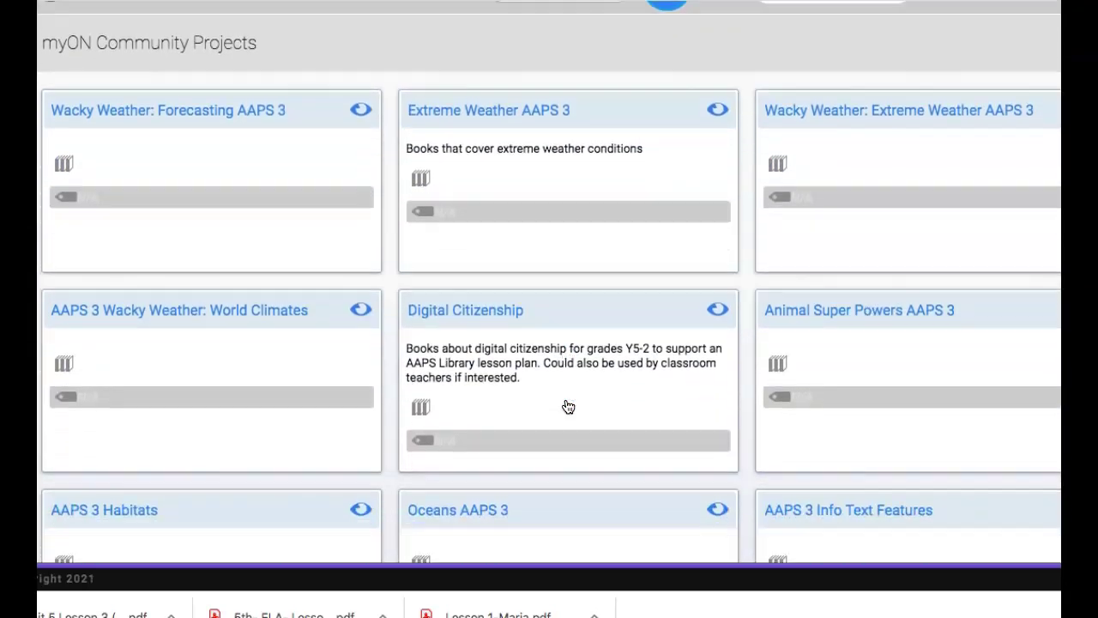
pyautogui.scroll(-5, 674, 380)
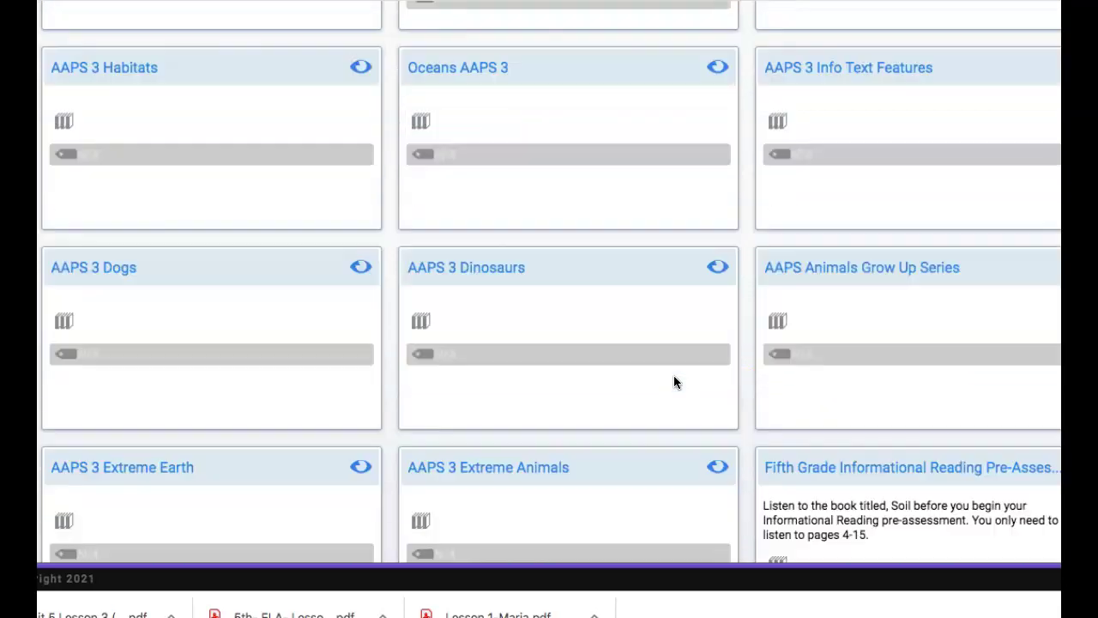
pyautogui.scroll(-3, 674, 382)
pyautogui.click(780, 249)
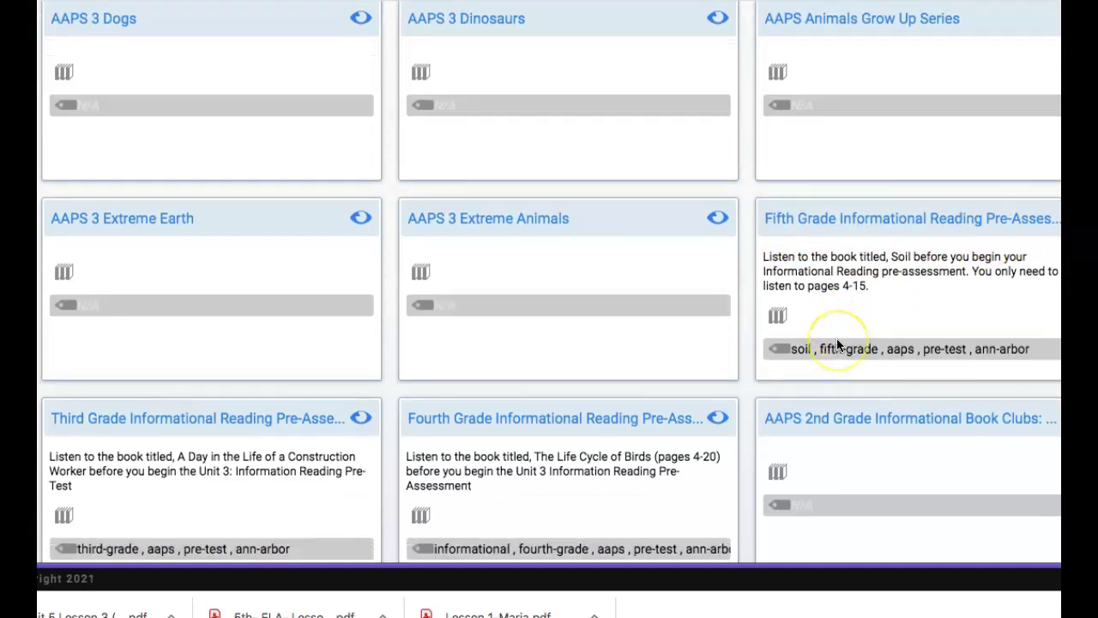
pyautogui.scroll(-3, 837, 343)
pyautogui.scroll(-5, 837, 344)
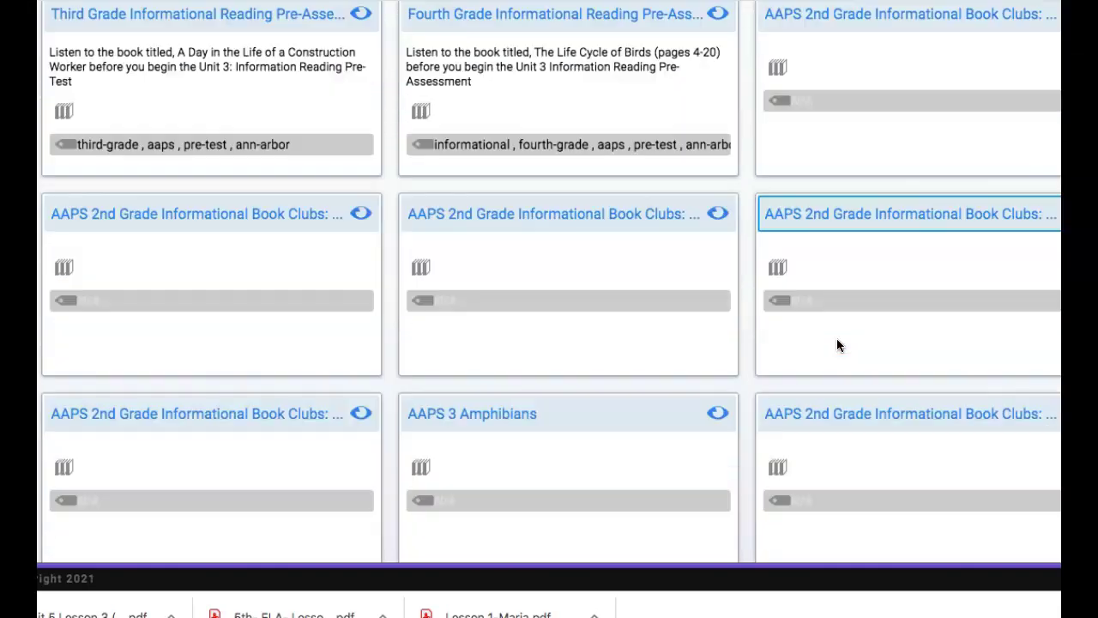
pyautogui.scroll(-5, 837, 345)
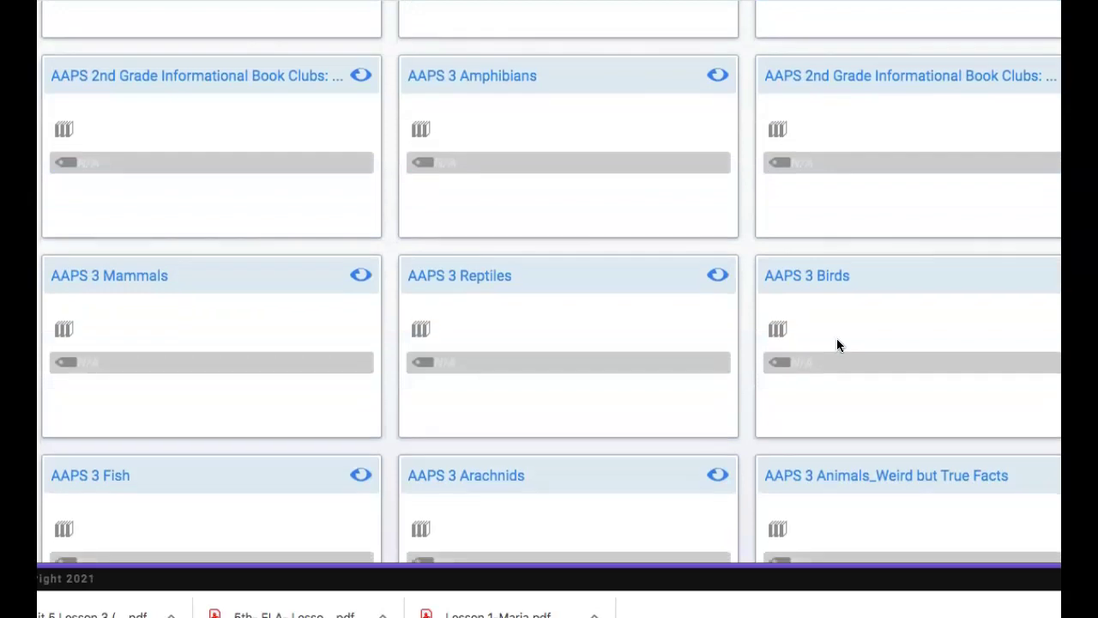
pyautogui.scroll(-1, 836, 343)
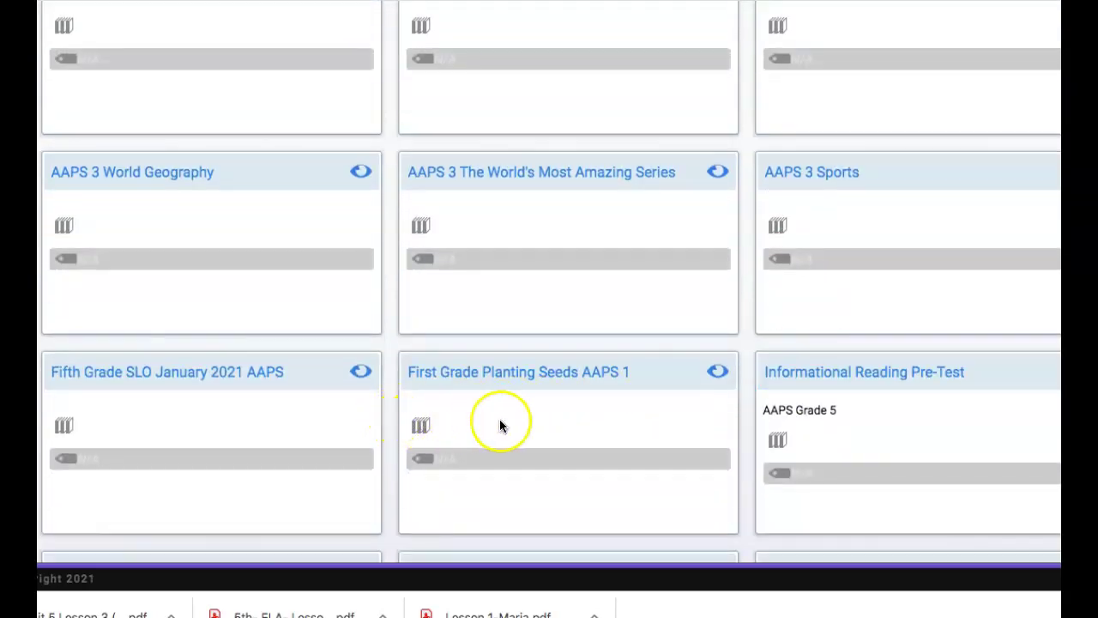
pyautogui.scroll(-2, 529, 424)
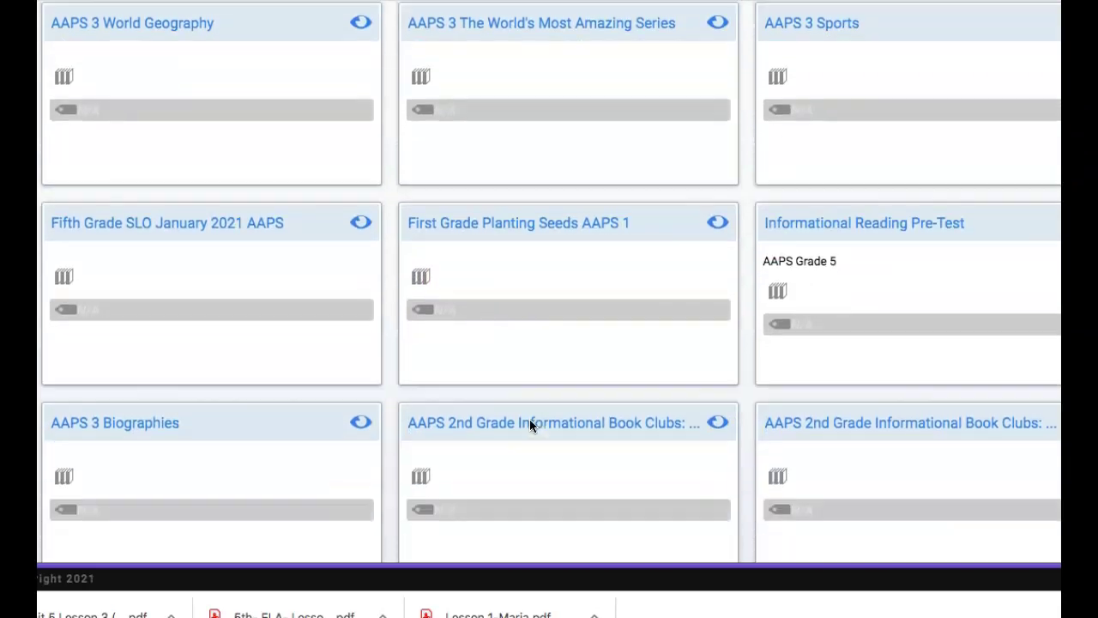
pyautogui.scroll(-4, 529, 423)
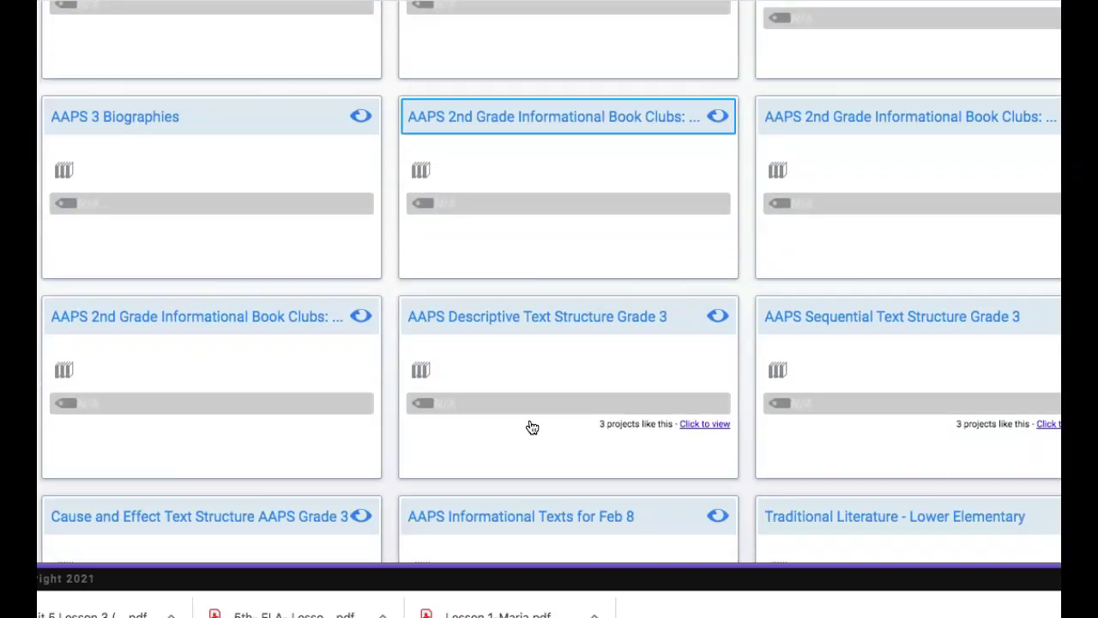
pyautogui.scroll(-5, 532, 427)
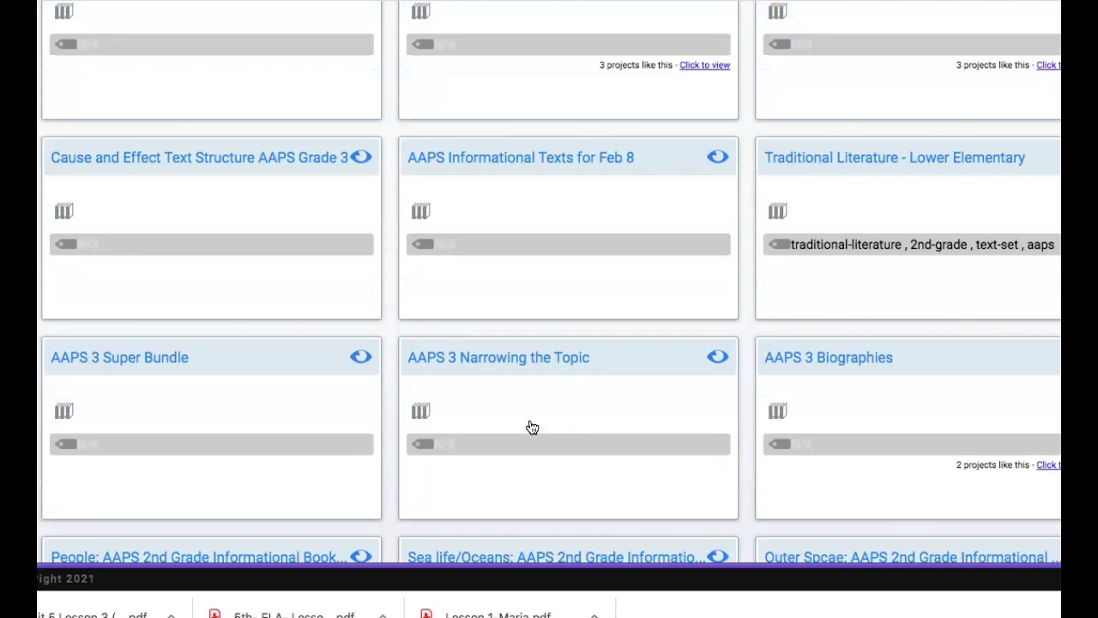
pyautogui.scroll(-9, 531, 428)
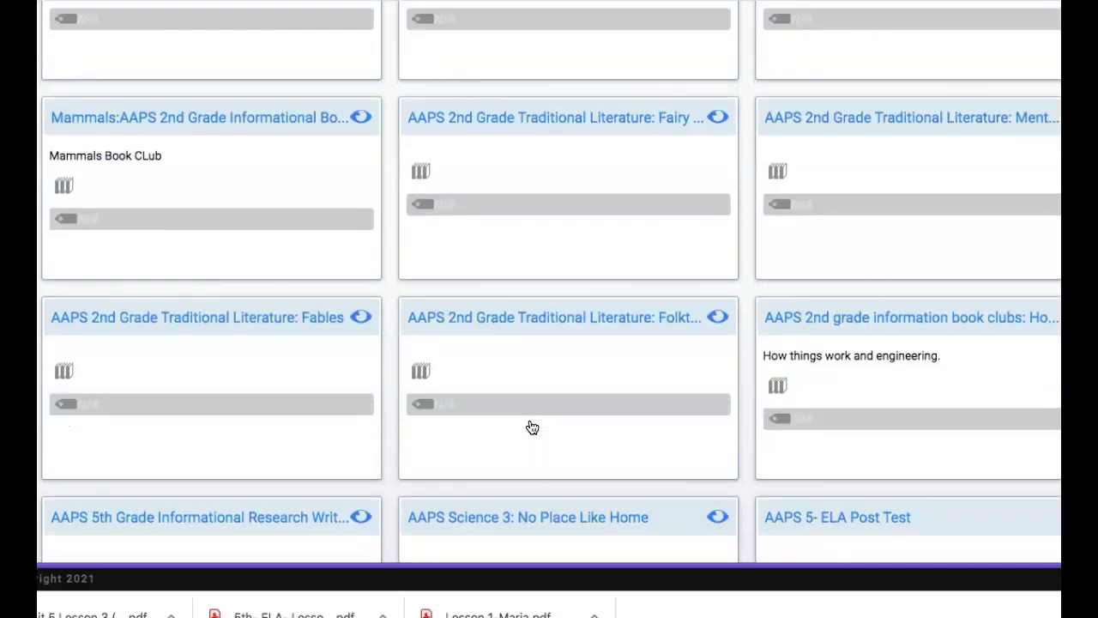
pyautogui.scroll(-2, 532, 427)
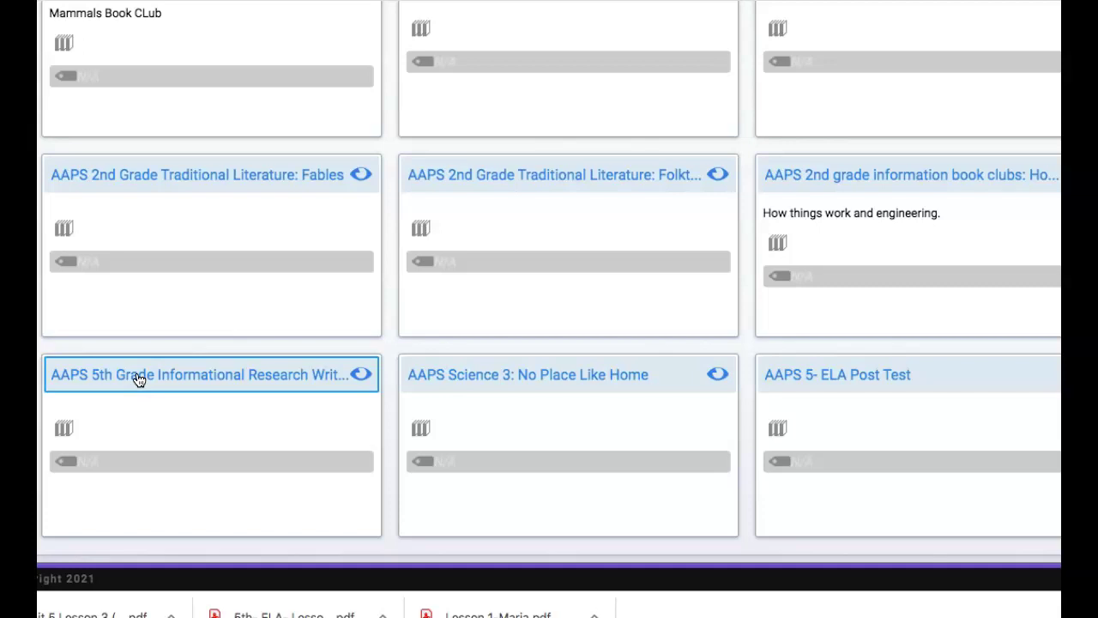
pyautogui.click(136, 380)
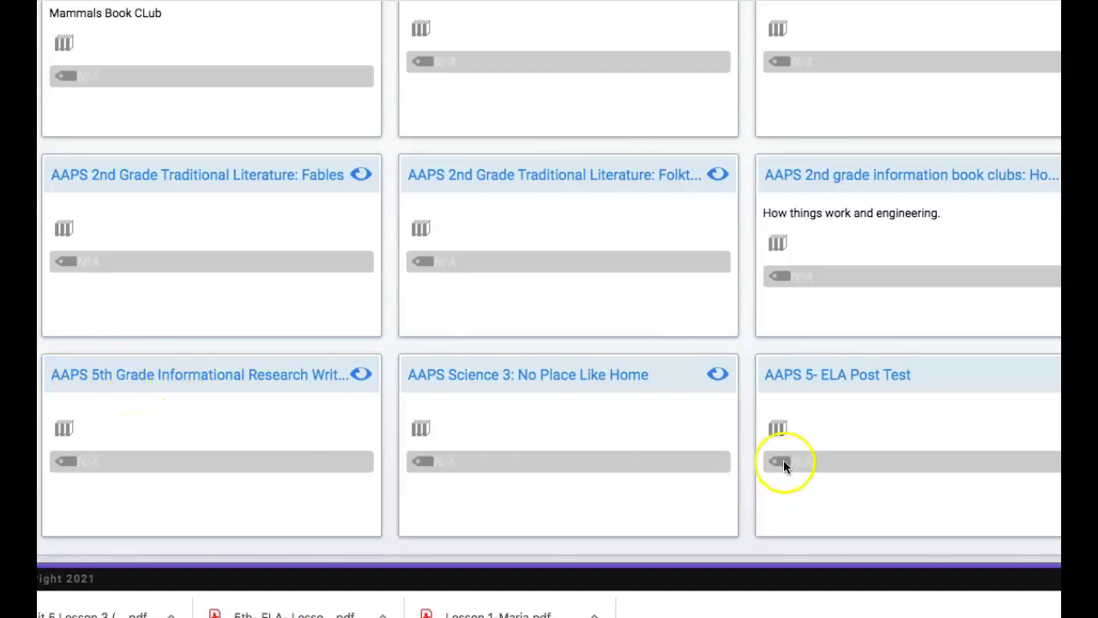
pyautogui.click(841, 386)
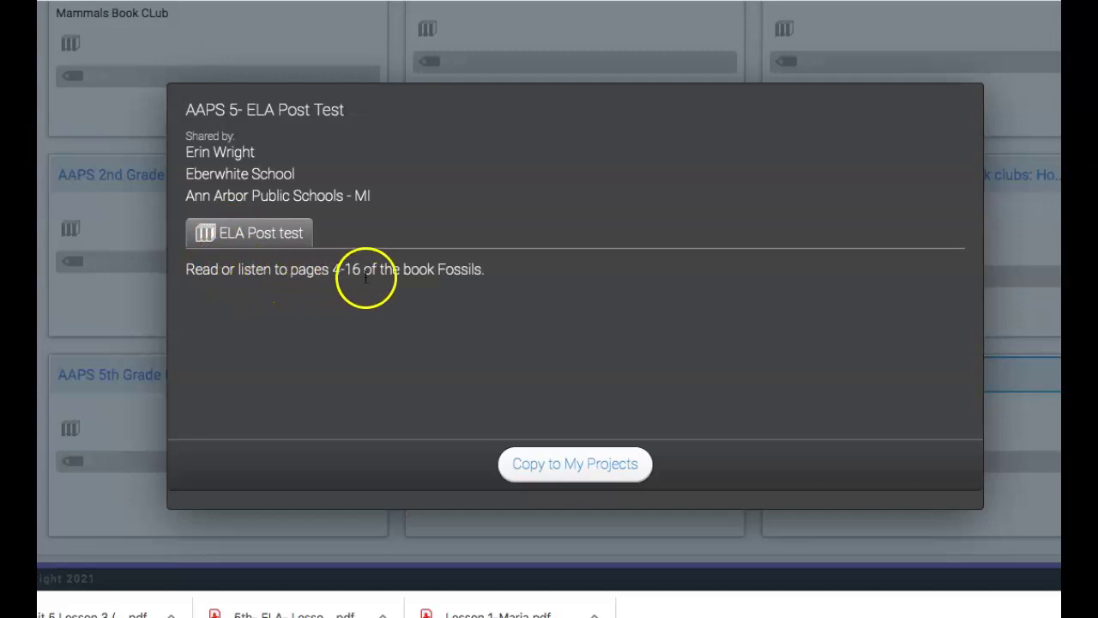
pyautogui.click(548, 471)
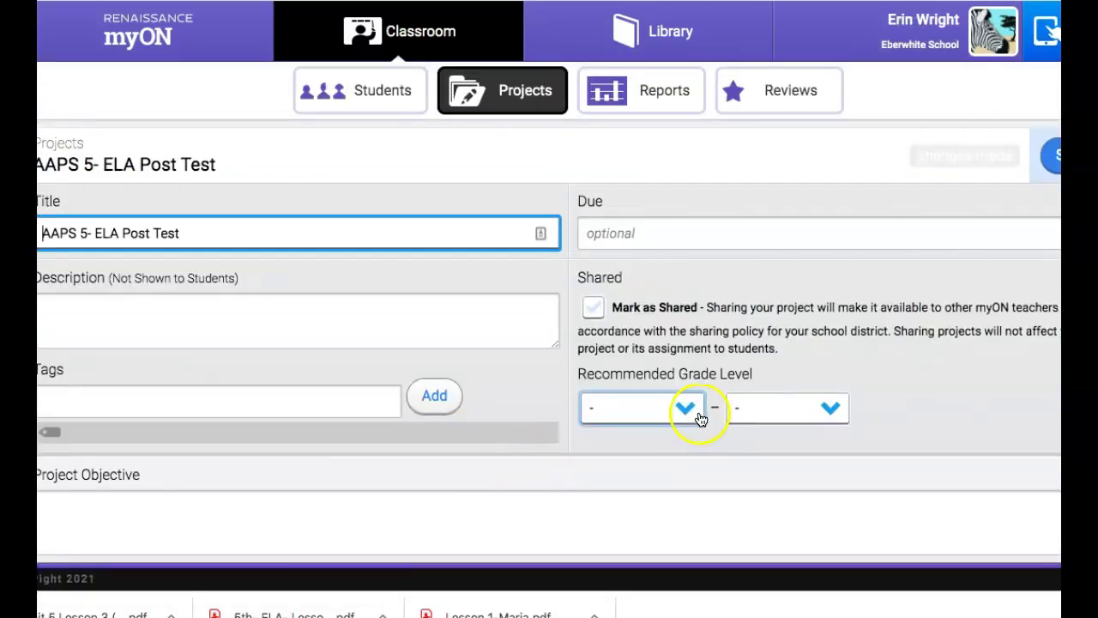
pyautogui.scroll(-3, 872, 286)
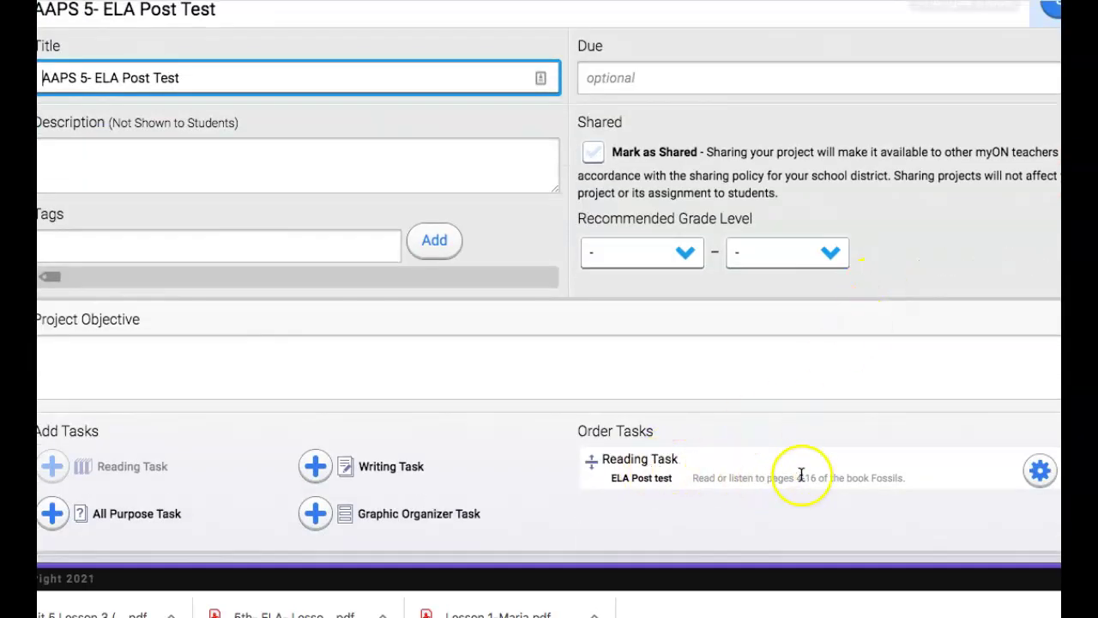
pyautogui.click(1040, 470)
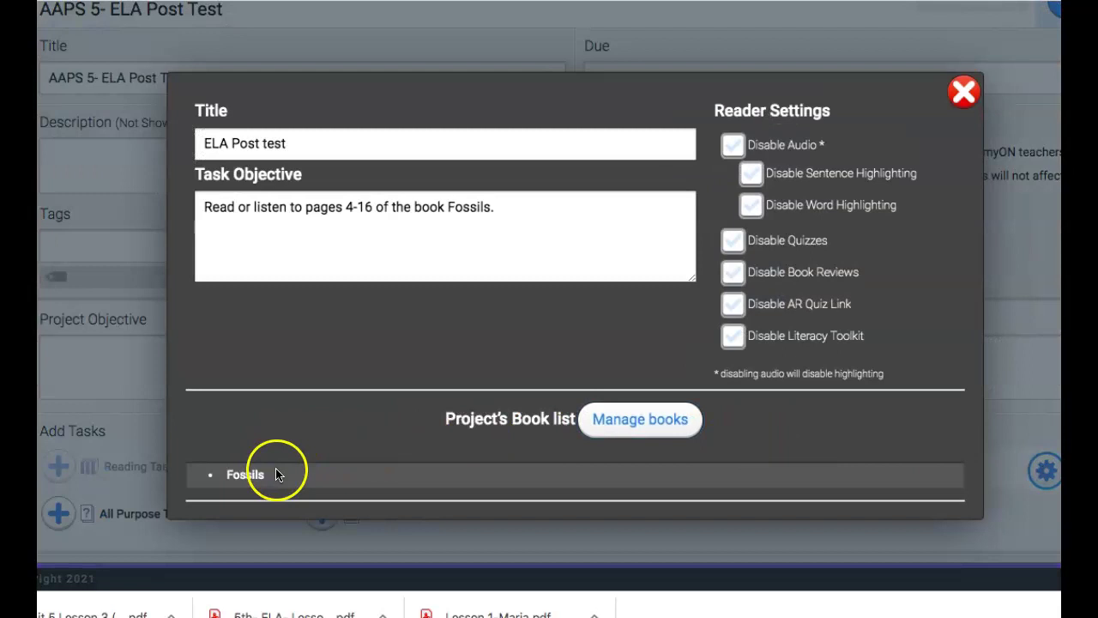
pyautogui.click(963, 93)
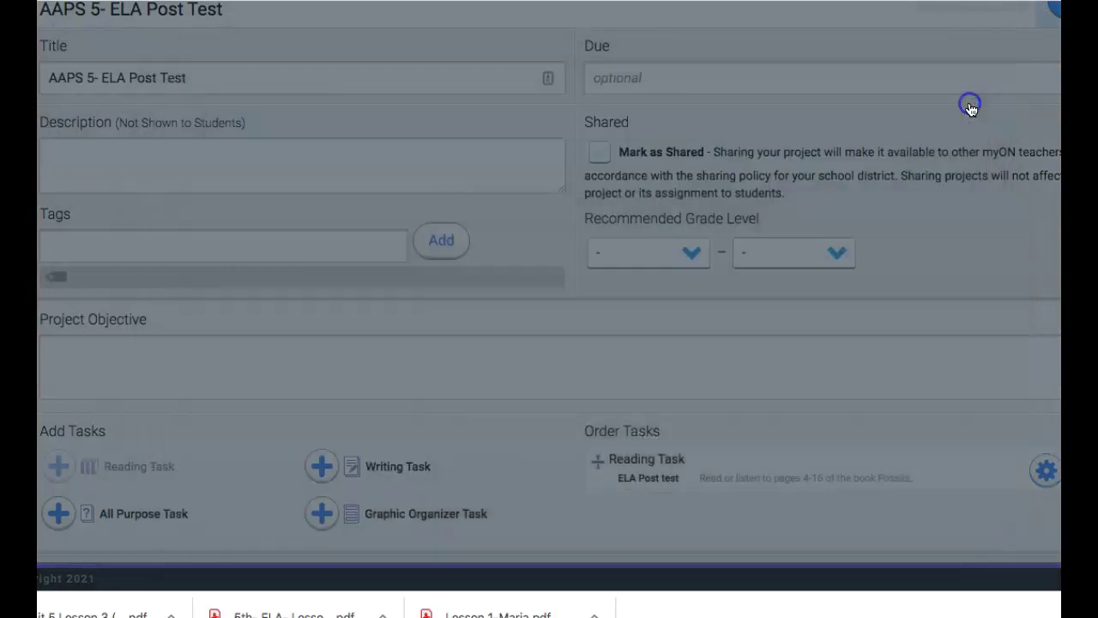
pyautogui.scroll(2, 990, 171)
# Step: Save the copied project and scroll My Projects down to Inactive Projects
pyautogui.click(1052, 163)
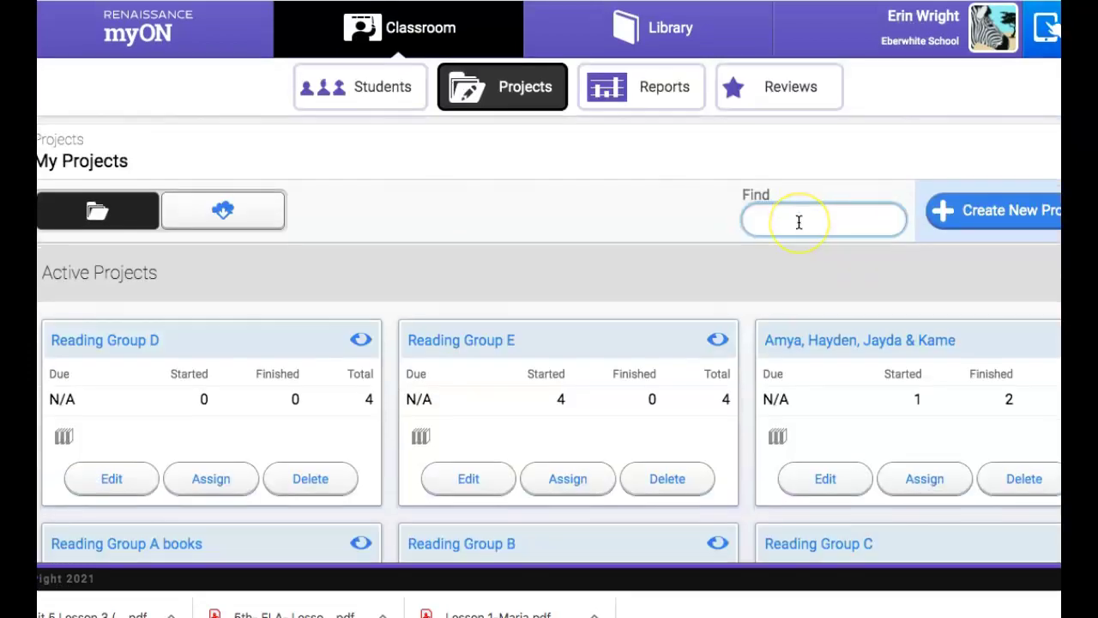
pyautogui.scroll(-2, 798, 221)
pyautogui.scroll(-6, 798, 221)
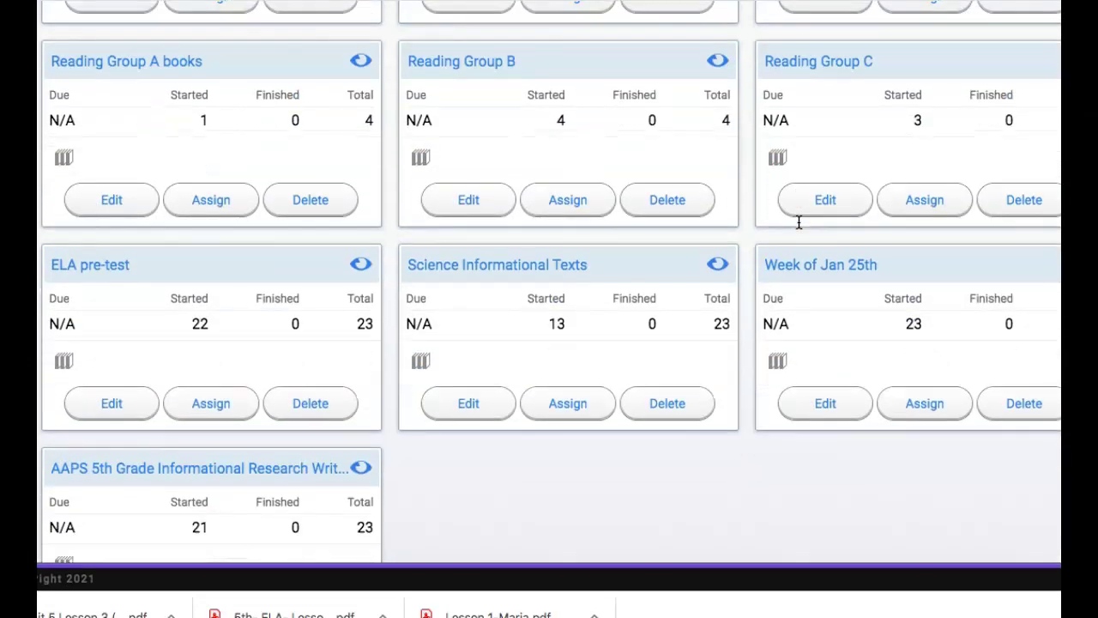
pyautogui.scroll(10, 799, 221)
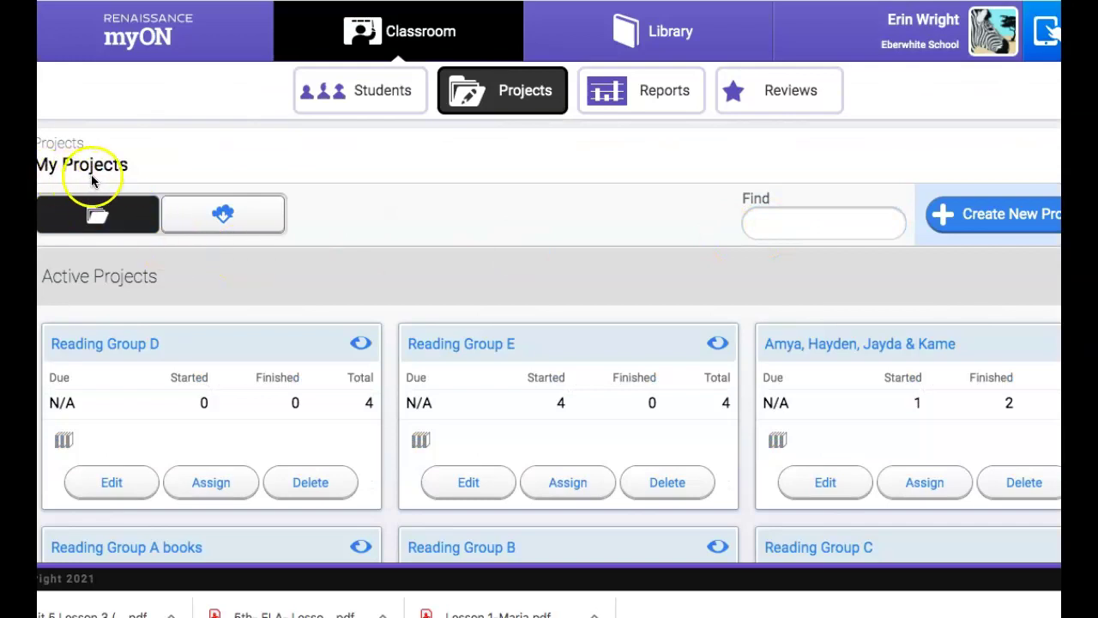
pyautogui.scroll(-6, 271, 299)
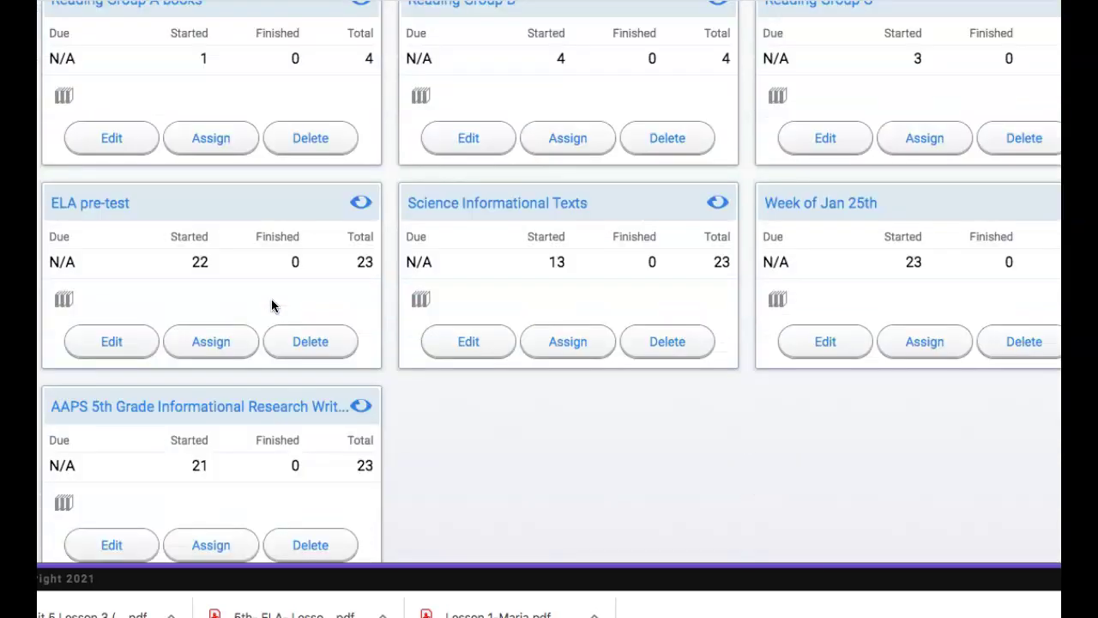
pyautogui.scroll(-4, 271, 299)
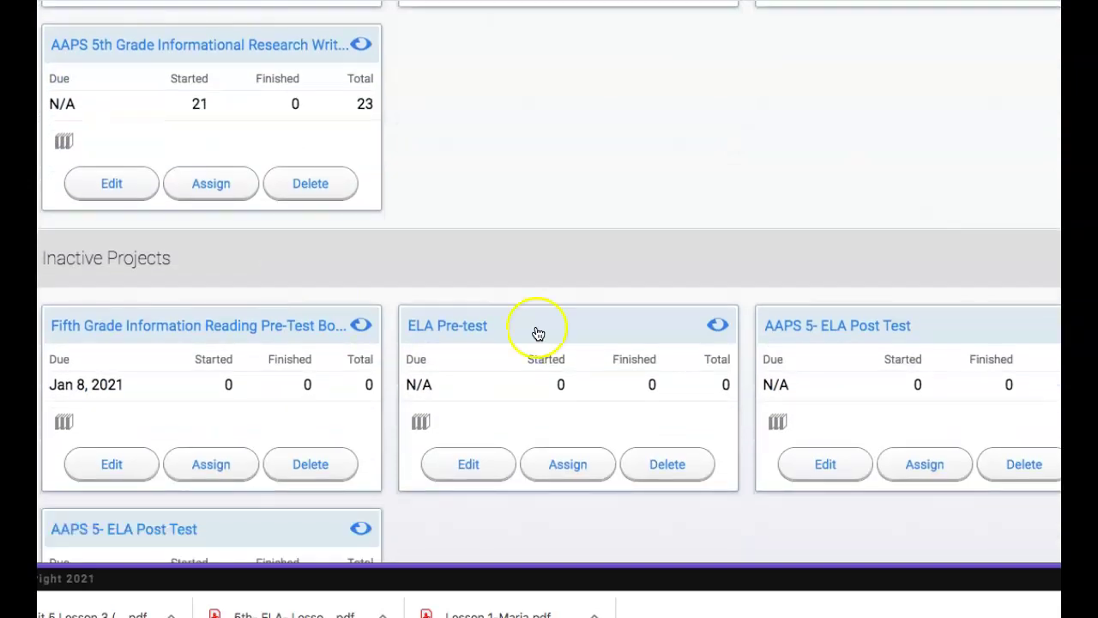
# Step: Reopen AAPS 5- ELA Post Test for editing and save it again, returning to My Projects
pyautogui.click(826, 465)
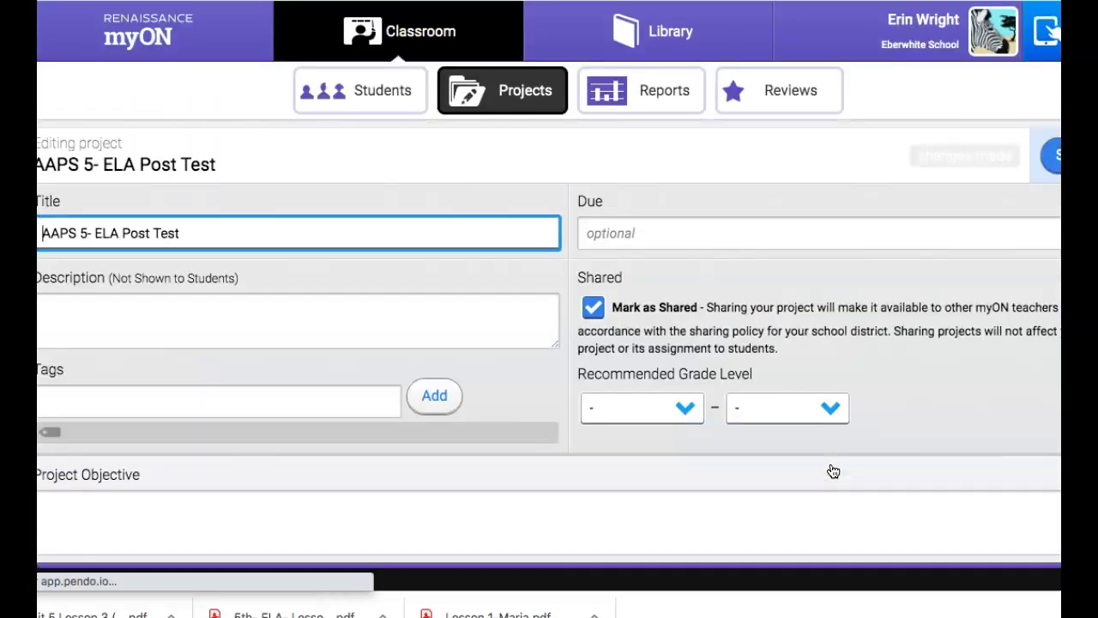
pyautogui.click(828, 453)
pyautogui.scroll(-3, 828, 455)
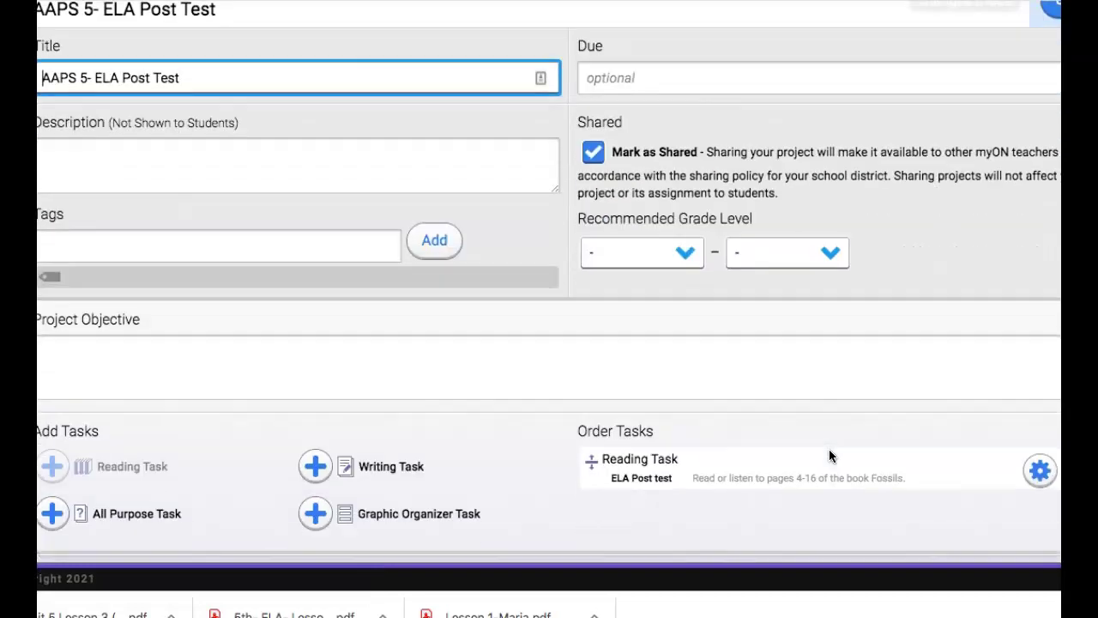
pyautogui.scroll(3, 829, 456)
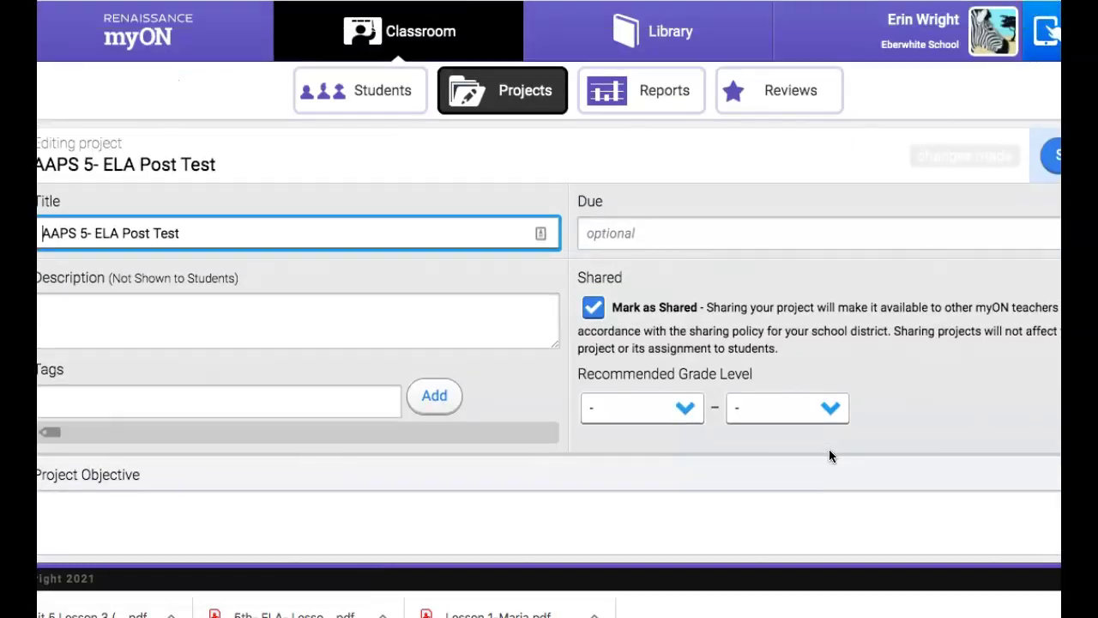
pyautogui.click(1055, 159)
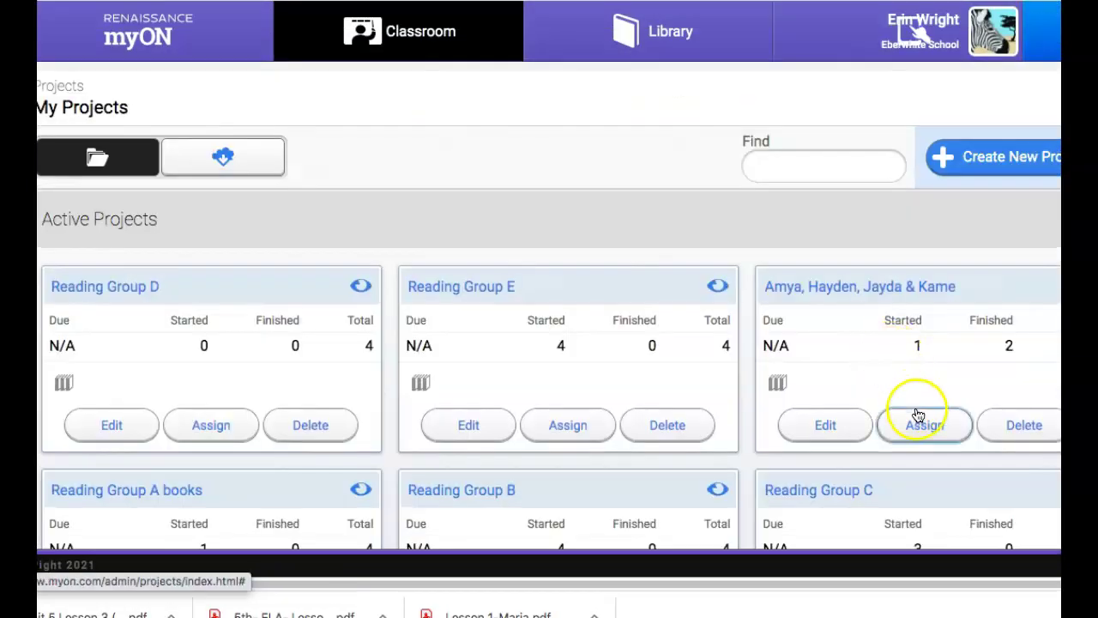
pyautogui.scroll(-5, 918, 415)
pyautogui.scroll(-6, 915, 470)
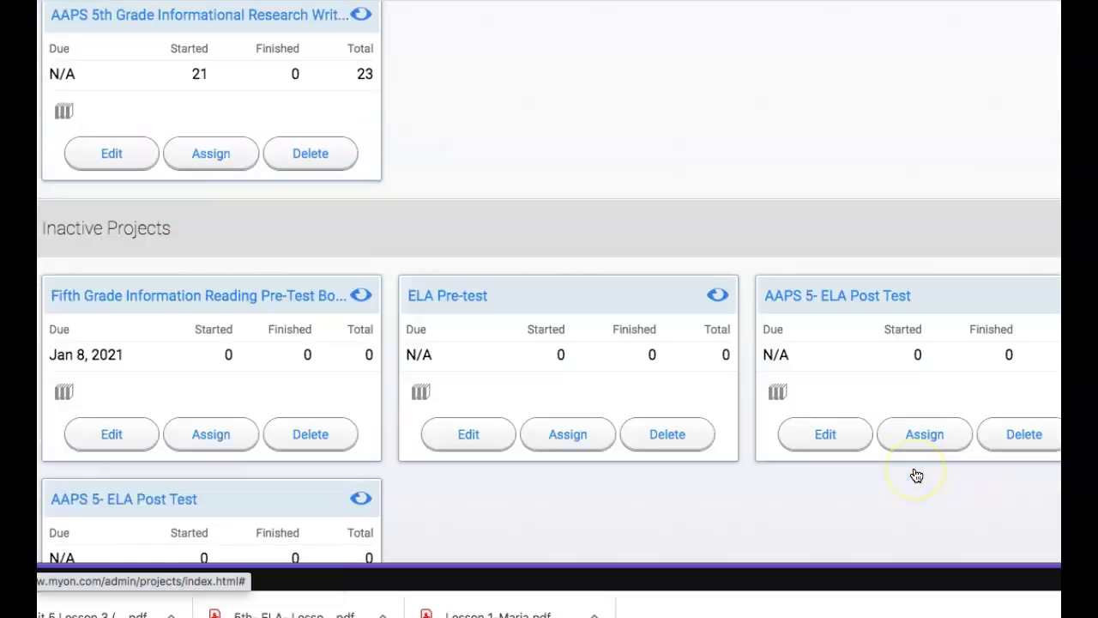
# Step: Assign AAPS 5- ELA Post Test to all 23 My Roster students through Rosters/Groups
pyautogui.click(924, 435)
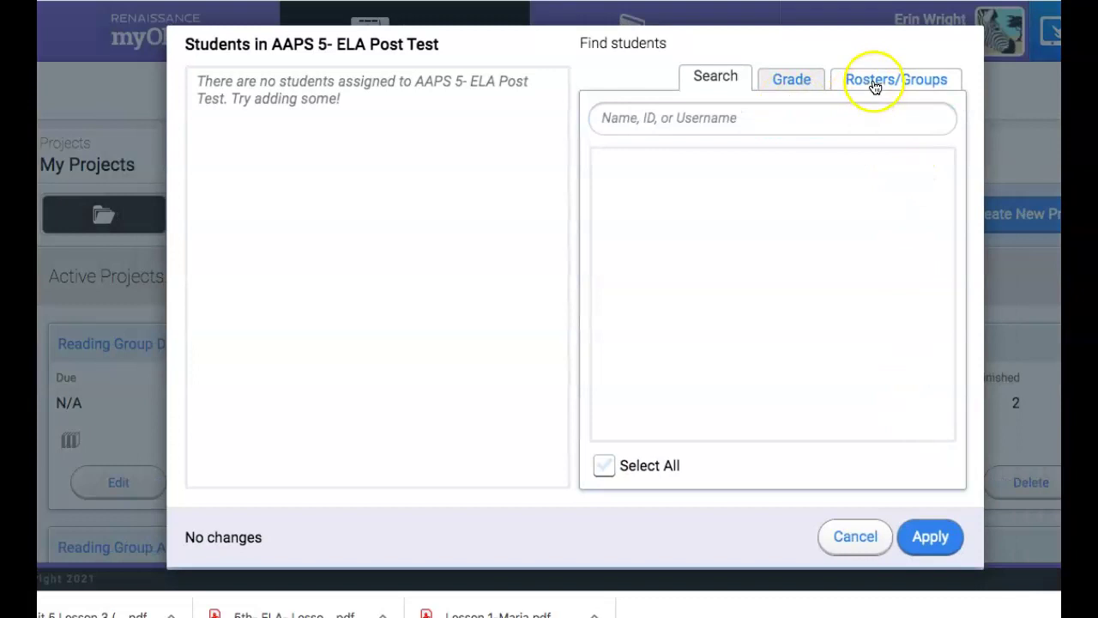
pyautogui.click(874, 87)
pyautogui.click(855, 119)
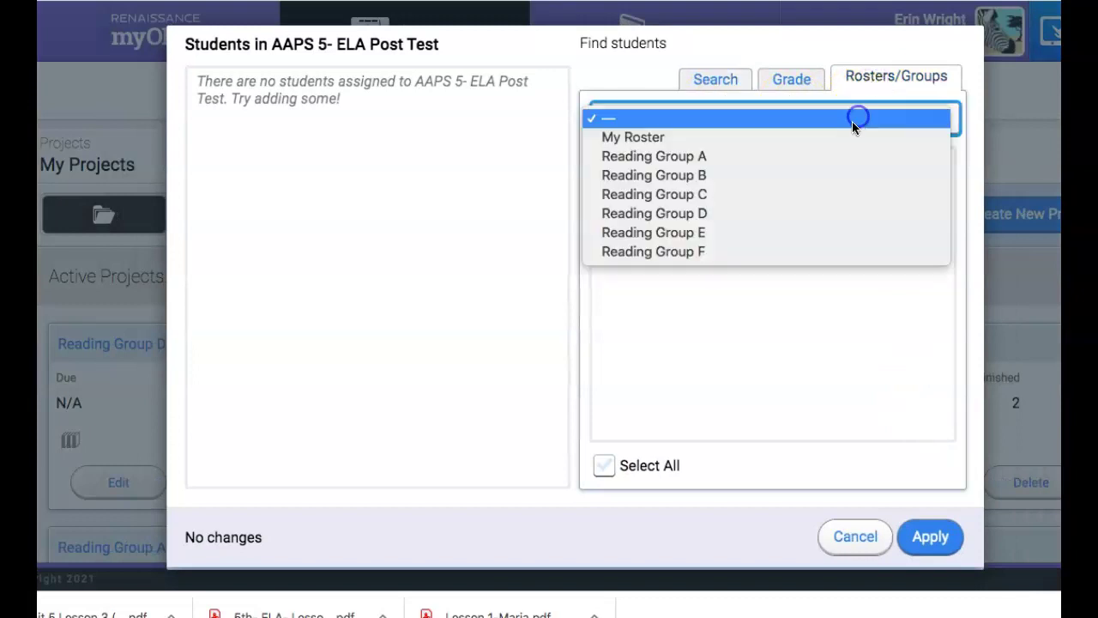
pyautogui.click(657, 138)
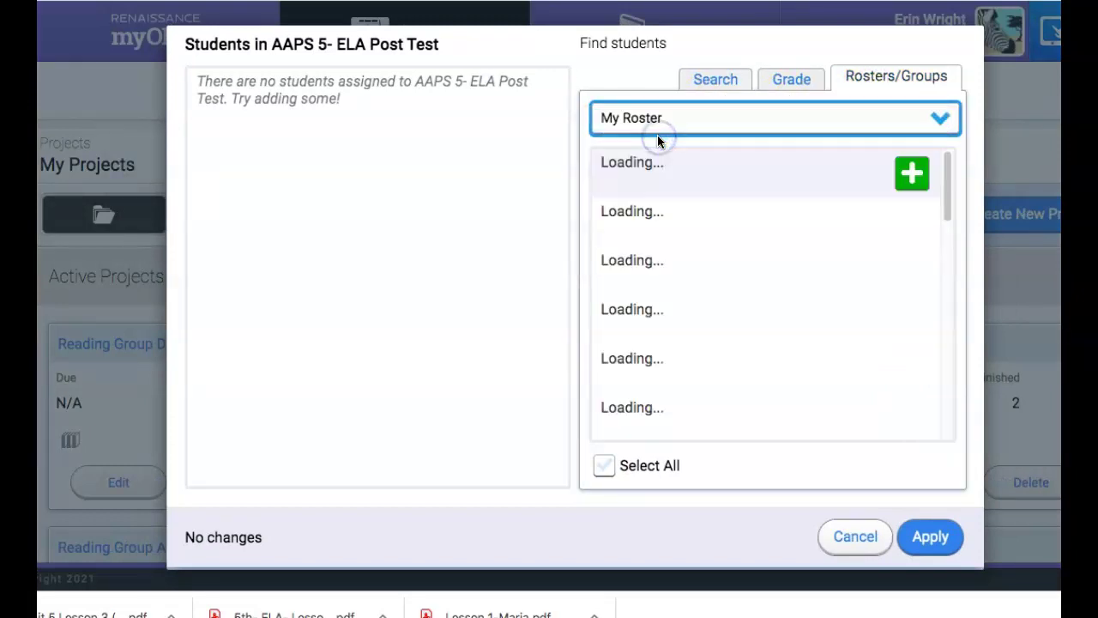
pyautogui.click(605, 465)
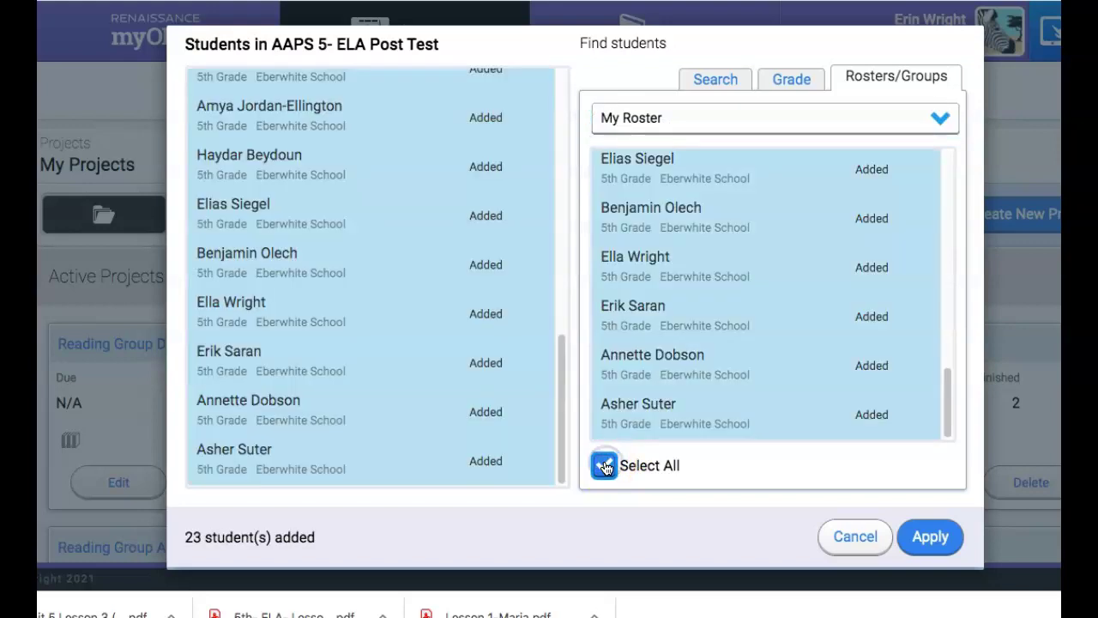
pyautogui.click(930, 536)
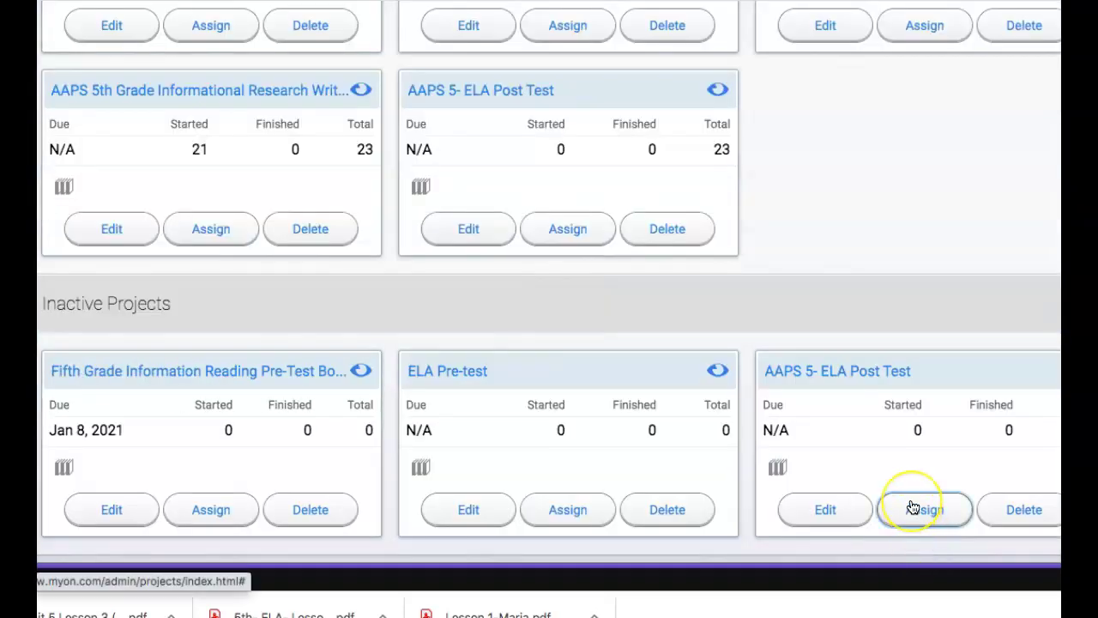
pyautogui.scroll(1, 821, 404)
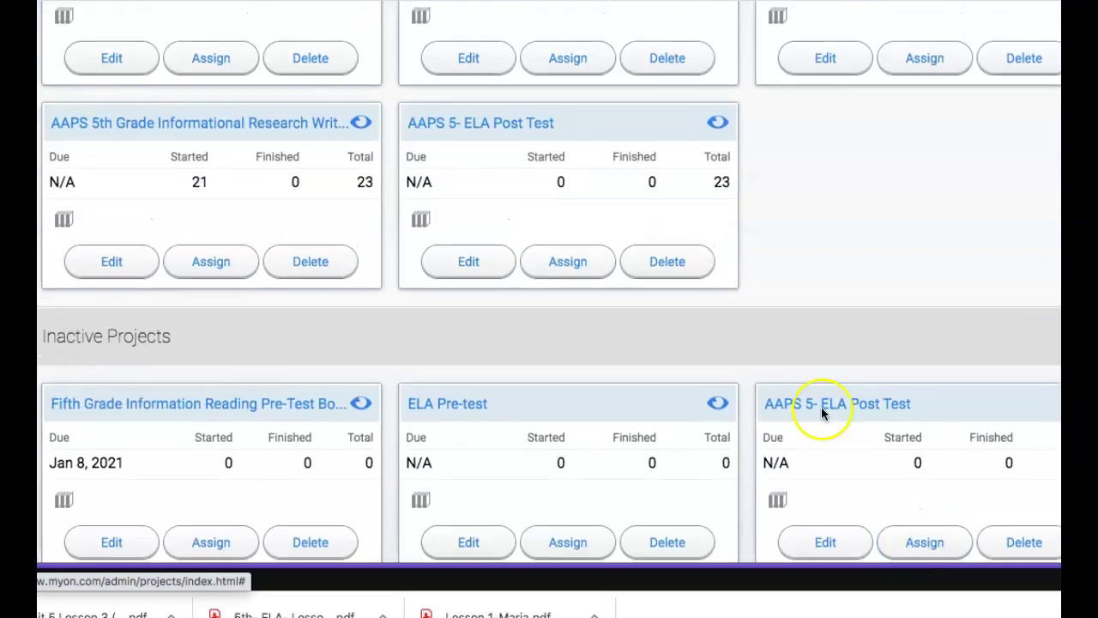
pyautogui.scroll(10, 503, 142)
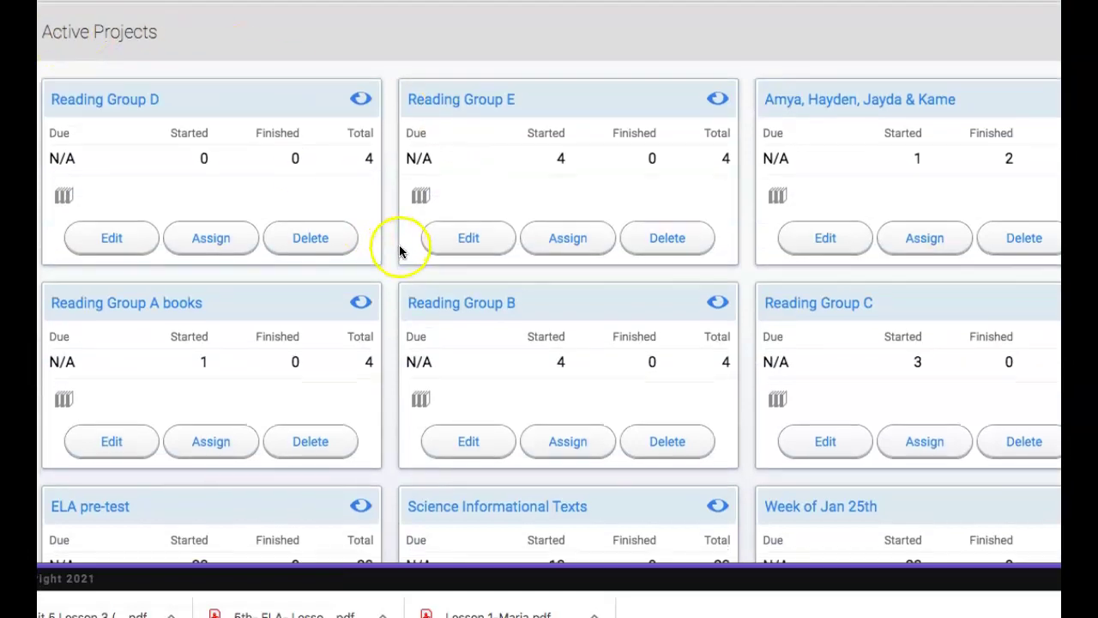
pyautogui.scroll(-4, 399, 249)
pyautogui.scroll(7, 402, 254)
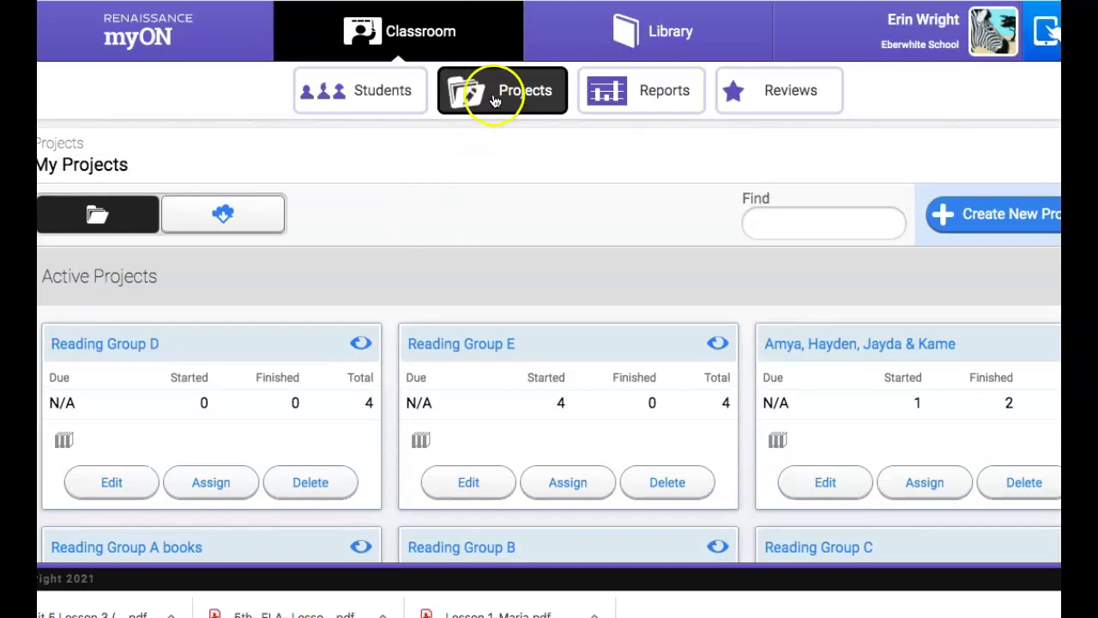
pyautogui.scroll(-7, 537, 221)
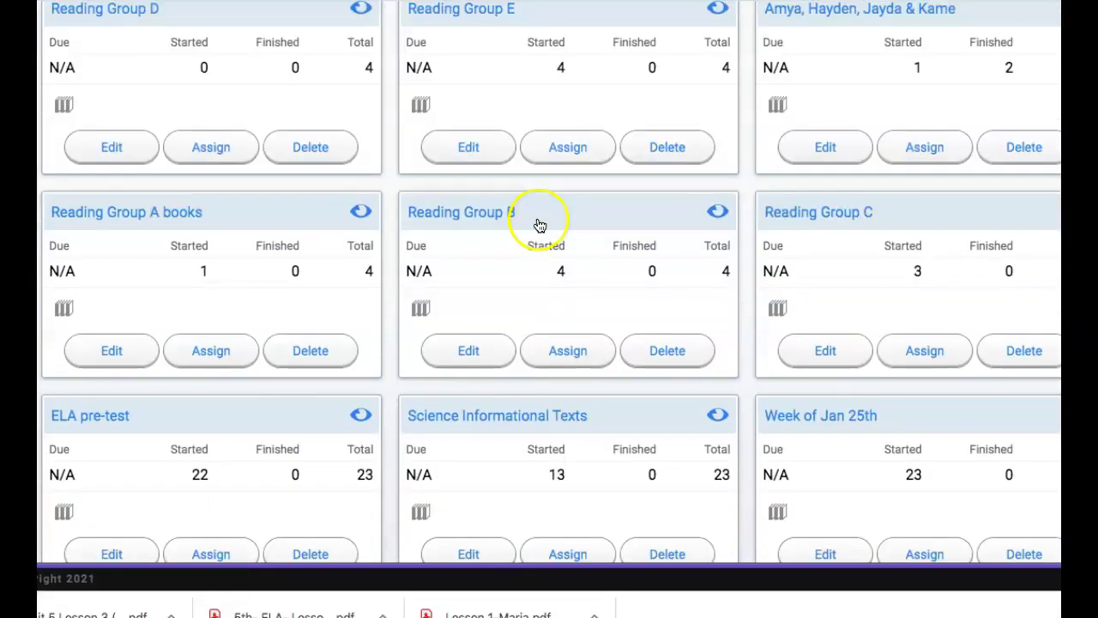